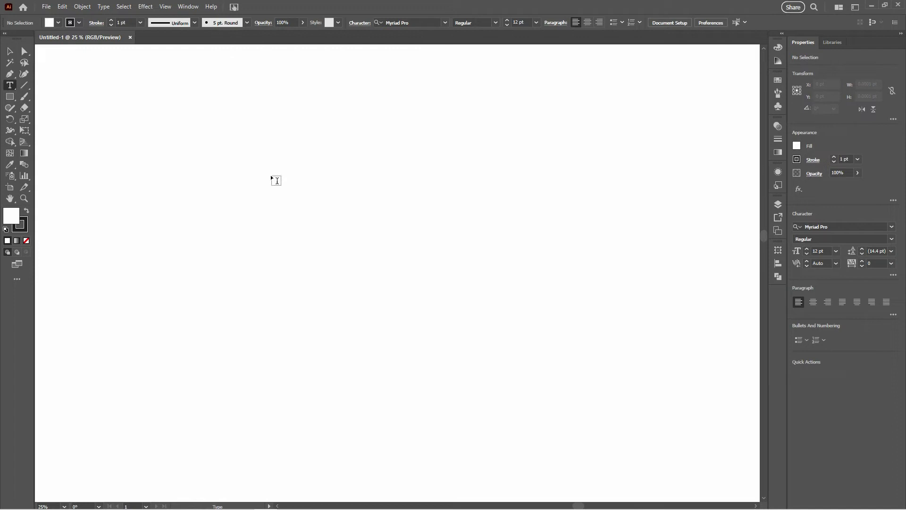
# Step: Create a point text reading "CreativeAlys" in the upper part of the canvas
pyautogui.click(272, 175)
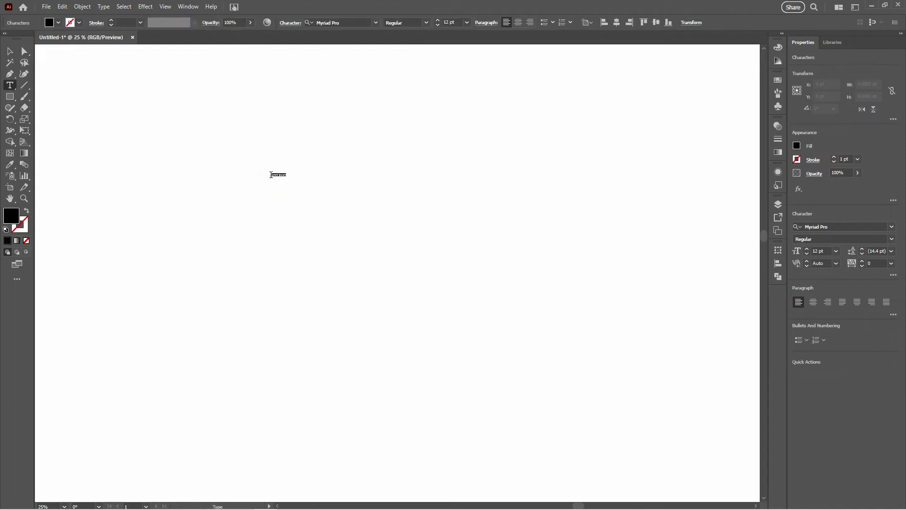
pyautogui.write('Creative')
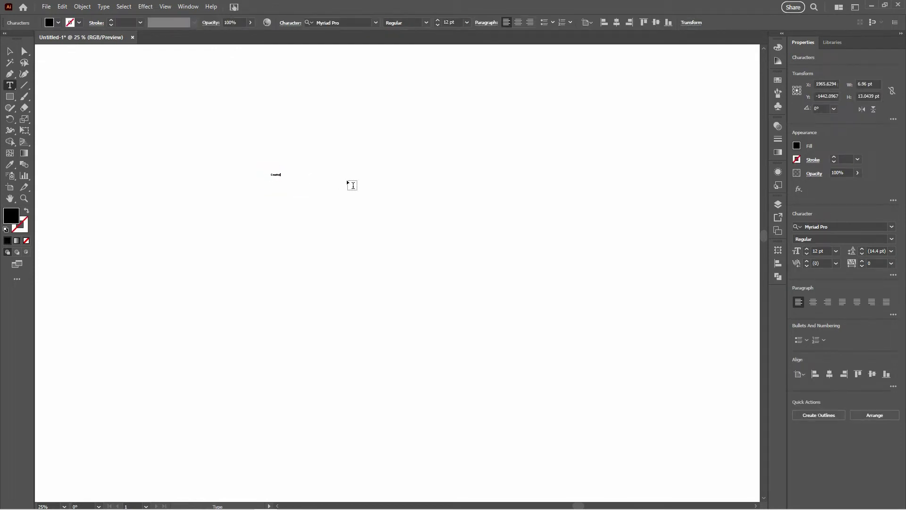
pyautogui.write('Alys')
pyautogui.press('Escape')
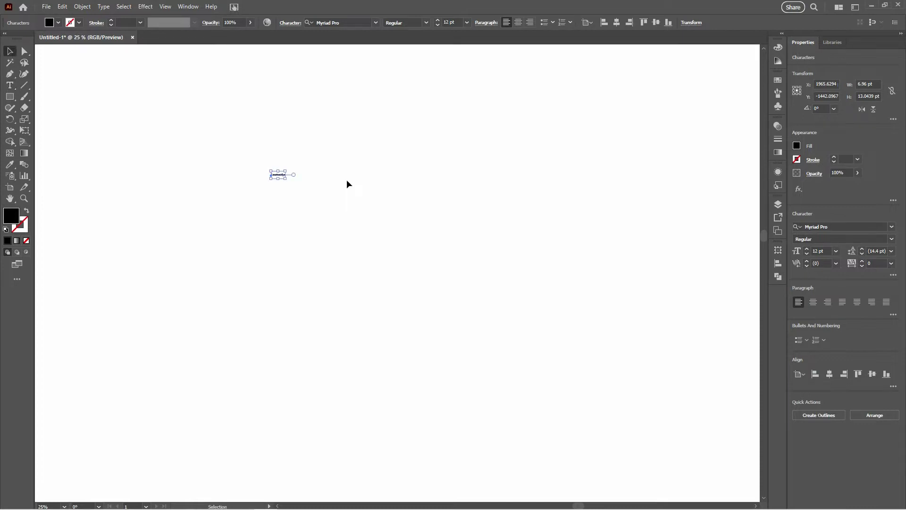
# Step: Enlarge the CreativeAlys text proportionally to about 314 pt and move it to the middle of the canvas
pyautogui.moveTo(285, 177); pyautogui.dragTo(547, 342)
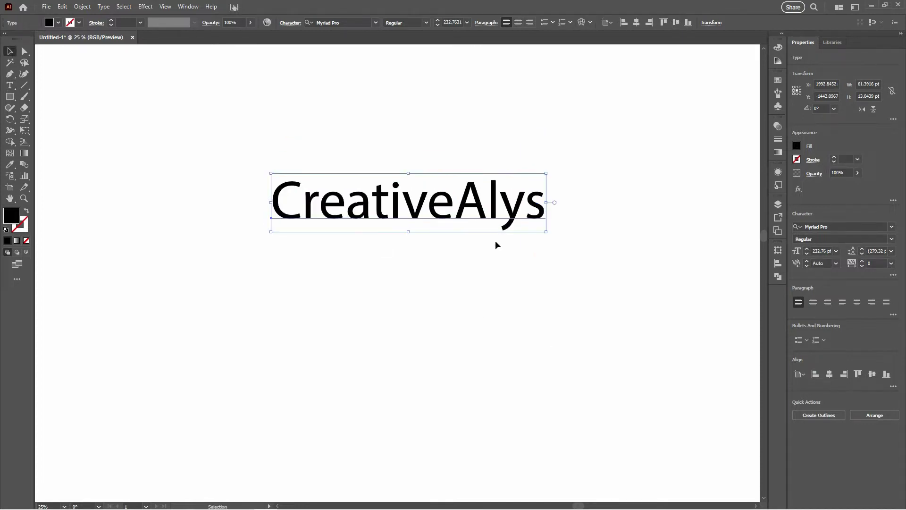
pyautogui.moveTo(486, 215); pyautogui.dragTo(476, 234)
pyautogui.click(502, 281)
pyautogui.click(510, 229)
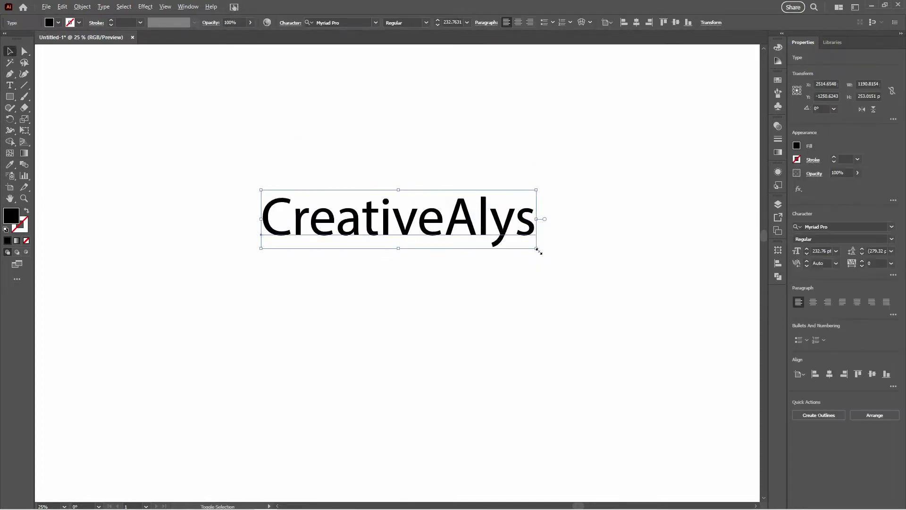
pyautogui.moveTo(538, 249); pyautogui.dragTo(585, 282)
pyautogui.click(556, 302)
pyautogui.moveTo(509, 233); pyautogui.dragTo(499, 236)
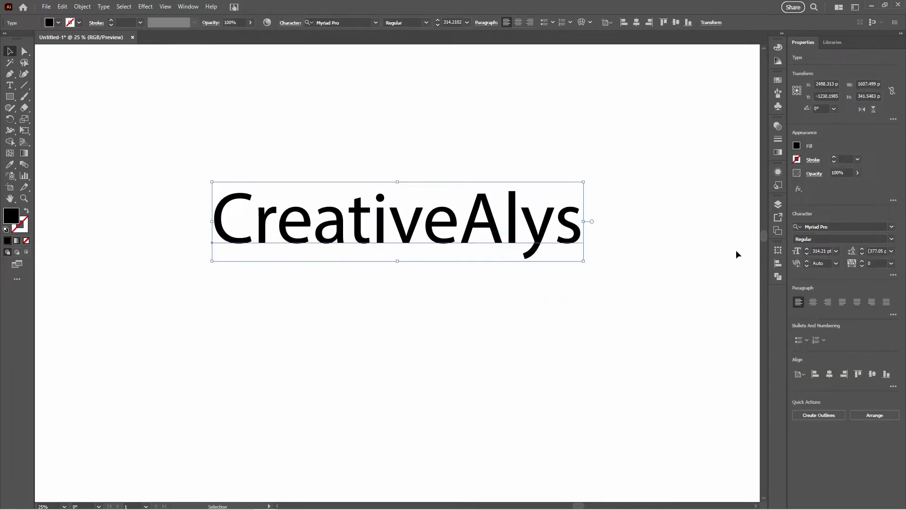
# Step: Set the Myriad Pro text's font style to Bold
pyautogui.click(834, 227)
pyautogui.click(894, 240)
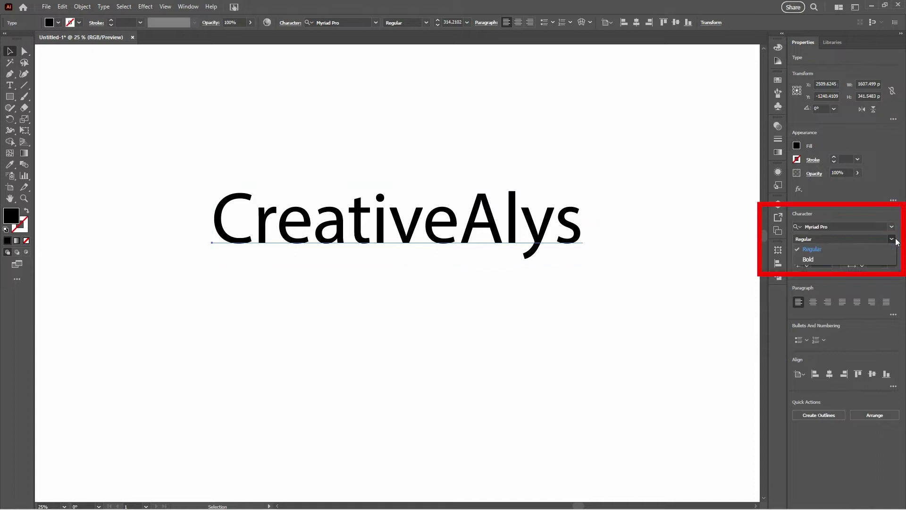
pyautogui.click(857, 260)
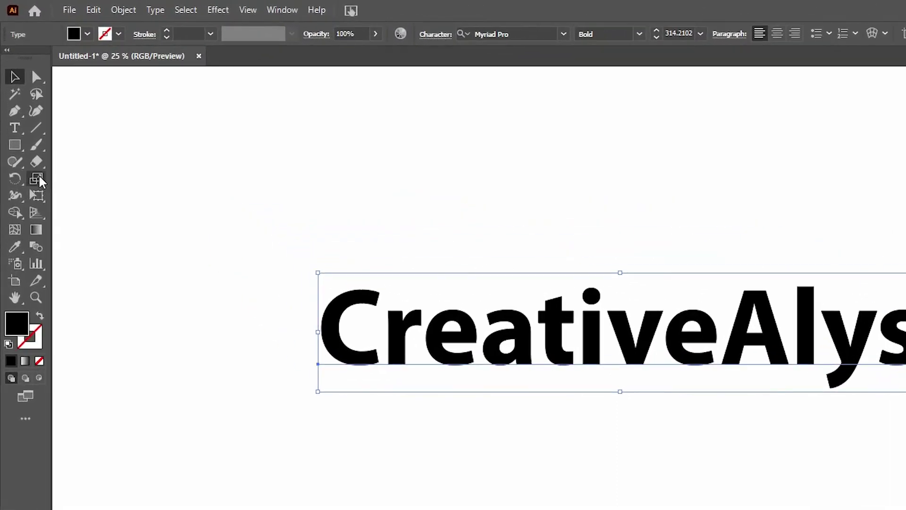
# Step: Slant the bold CreativeAlys text to the right with the Shear tool, like an italic
pyautogui.click(40, 183)
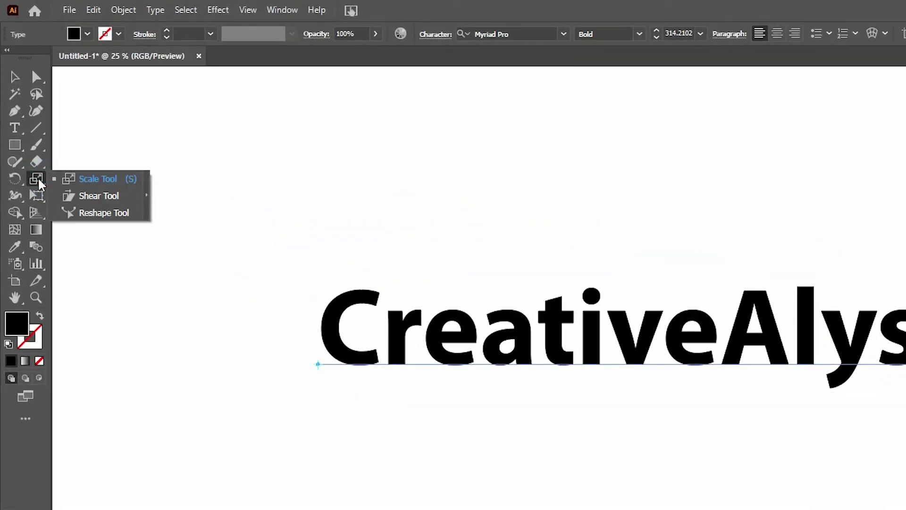
pyautogui.click(95, 196)
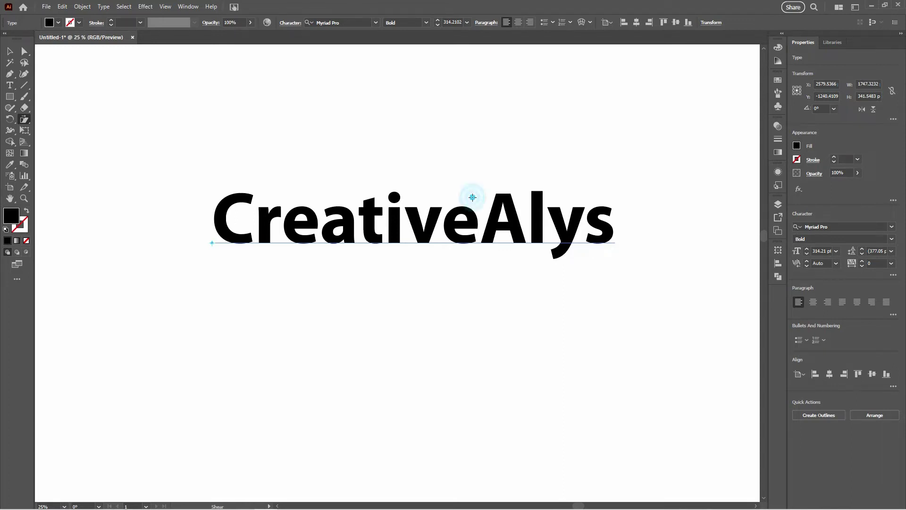
pyautogui.moveTo(472, 196)
pyautogui.mouseDown()
pyautogui.moveTo(492, 197)
pyautogui.moveTo(488, 203)
pyautogui.mouseUp()
pyautogui.press('v')
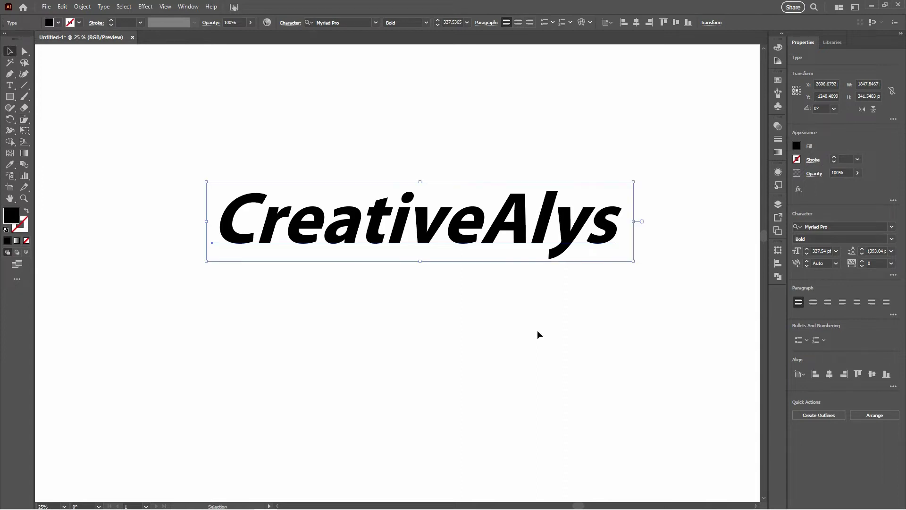
pyautogui.click(537, 330)
# Step: Try moving the slanted text lower, and undo both the move and the shear
pyautogui.moveTo(493, 230); pyautogui.dragTo(451, 294)
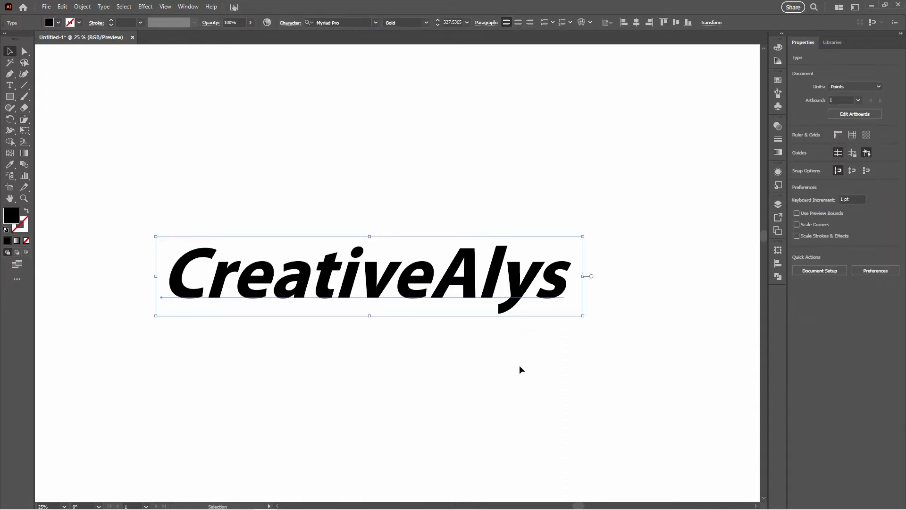
pyautogui.hotkey('ctrl', 'z')
pyautogui.click(502, 186)
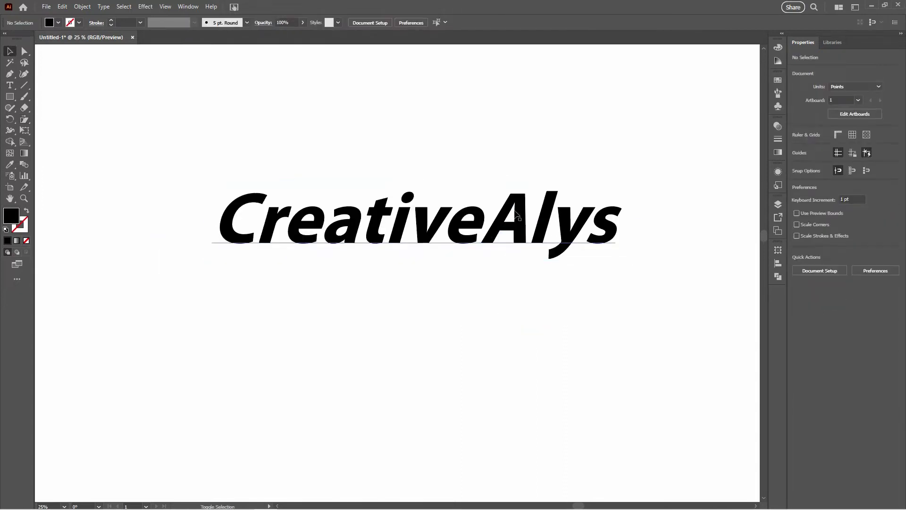
pyautogui.hotkey('ctrl', 'z')
pyautogui.click(533, 308)
pyautogui.hotkey('ctrl', 'z')
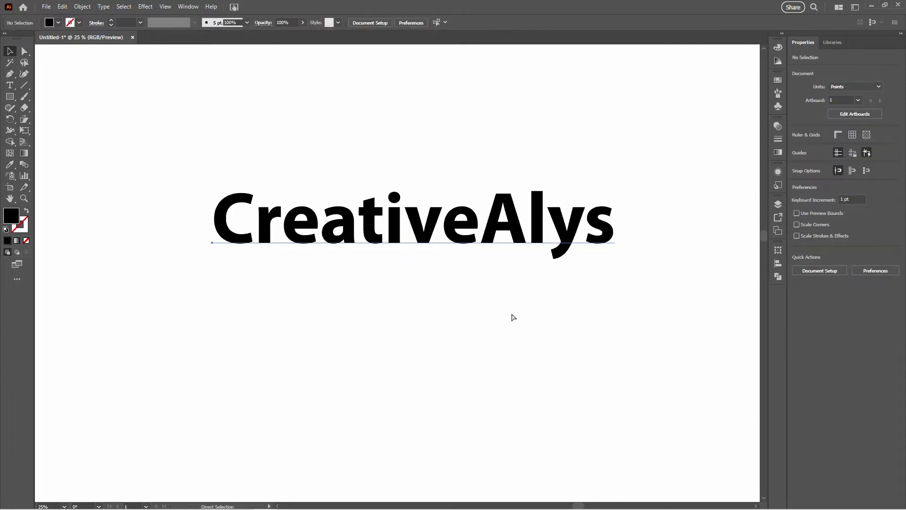
# Step: Move the upright bold text higher on the canvas and place a duplicate directly below it
pyautogui.click(504, 320)
pyautogui.moveTo(491, 227); pyautogui.dragTo(487, 182)
pyautogui.moveTo(479, 148); pyautogui.dragTo(489, 263)
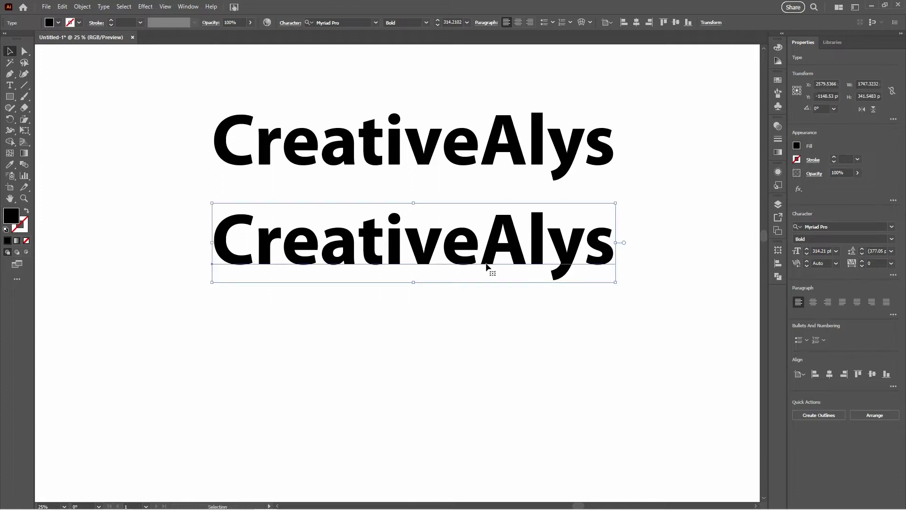
# Step: Shear the lower bold Myriad Pro copy to the right to imitate an italic, and deselect it
pyautogui.click(26, 120)
pyautogui.moveTo(435, 225); pyautogui.dragTo(445, 231)
pyautogui.press('v')
pyautogui.click(473, 332)
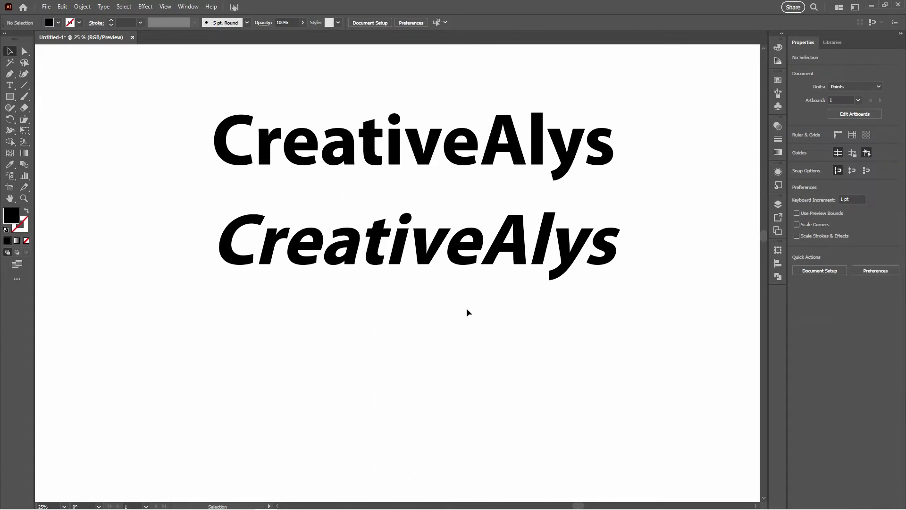
# Step: Duplicate the slanted text below itself and set the copy's font style to Regular
pyautogui.moveTo(469, 248); pyautogui.dragTo(469, 334)
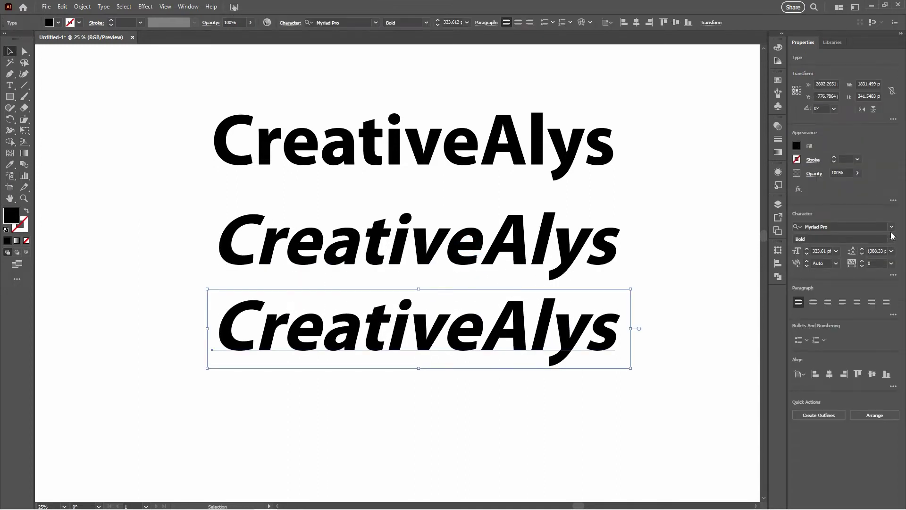
pyautogui.click(891, 239)
pyautogui.click(849, 247)
pyautogui.click(667, 346)
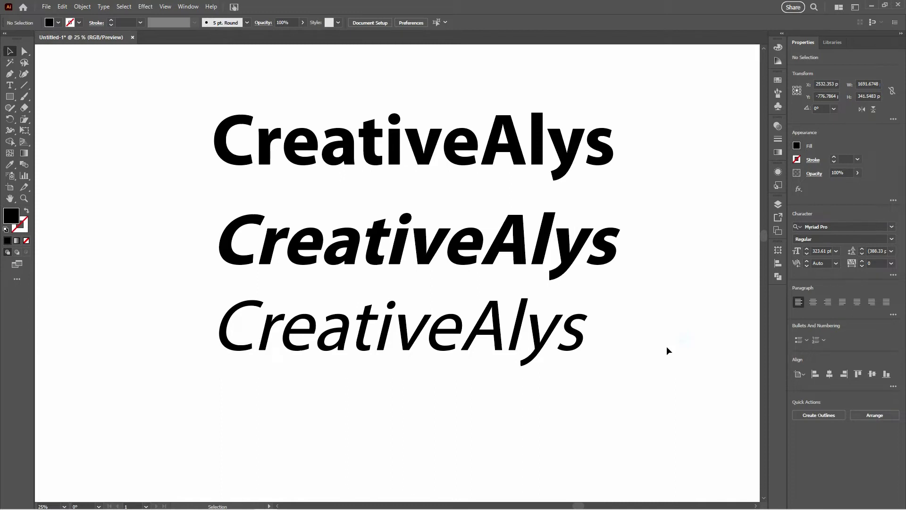
# Step: Duplicate the upright bold text into the empty area beside it and change the copy's font to Baloo
pyautogui.moveTo(674, 259); pyautogui.dragTo(405, 293)
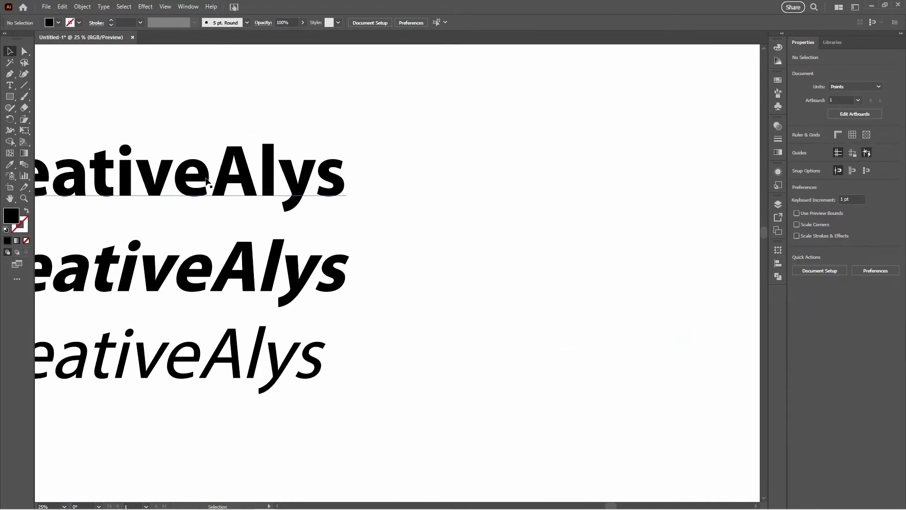
pyautogui.moveTo(211, 176); pyautogui.dragTo(621, 178)
pyautogui.moveTo(561, 259); pyautogui.dragTo(378, 257)
pyautogui.moveTo(359, 182); pyautogui.dragTo(400, 182)
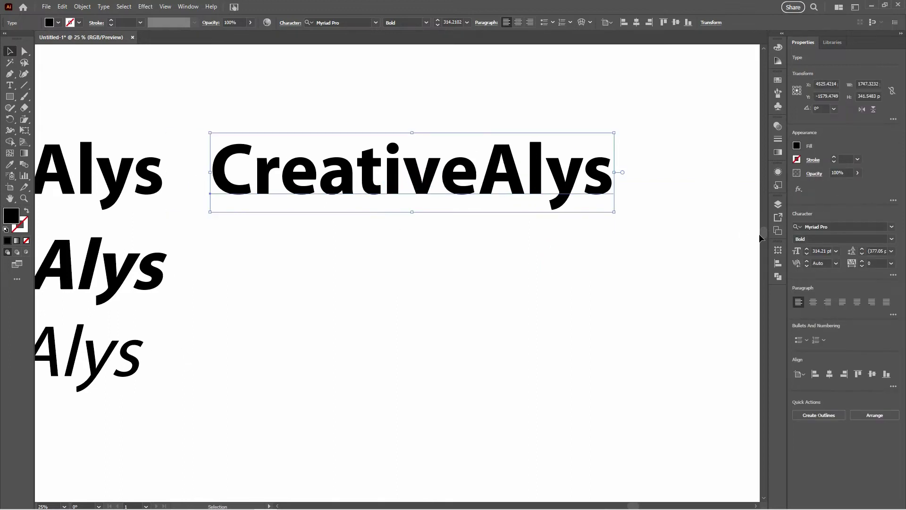
pyautogui.click(892, 227)
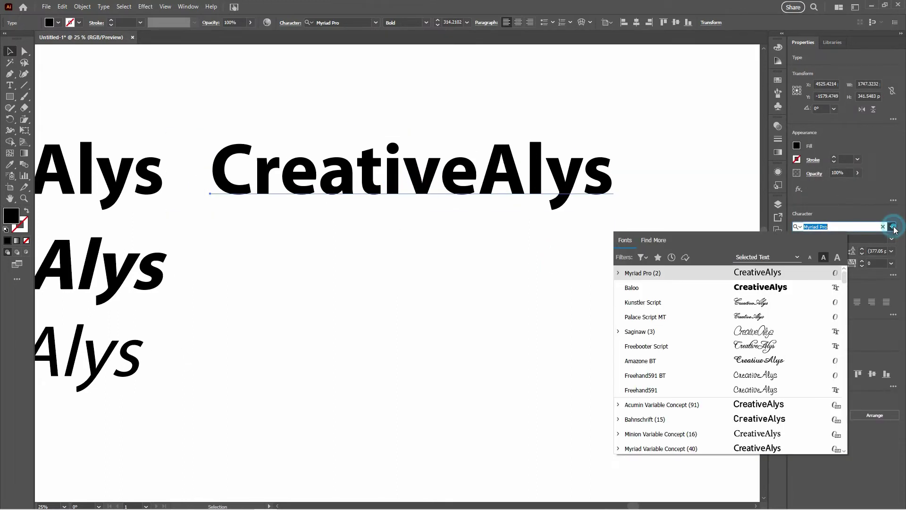
pyautogui.click(635, 289)
# Step: Duplicate the Baloo text below itself and check which font styles are available for the copy
pyautogui.moveTo(461, 179); pyautogui.dragTo(496, 287)
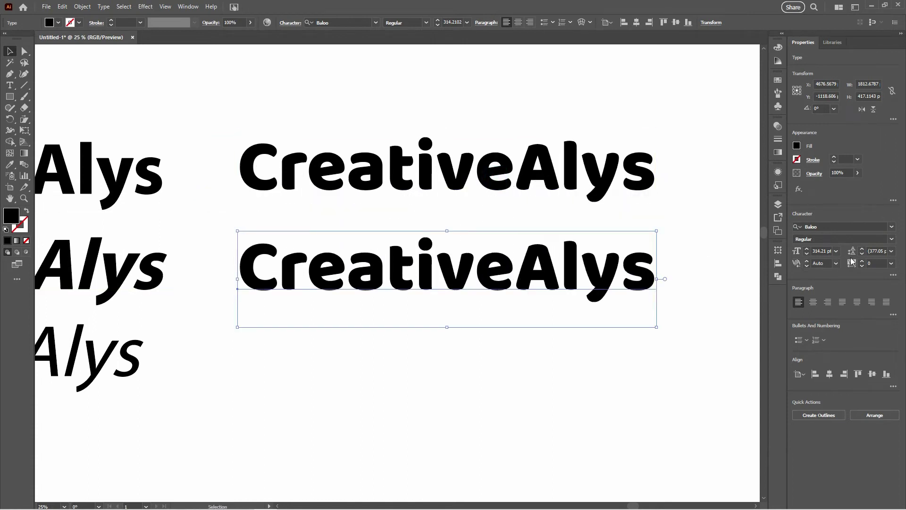
pyautogui.click(891, 239)
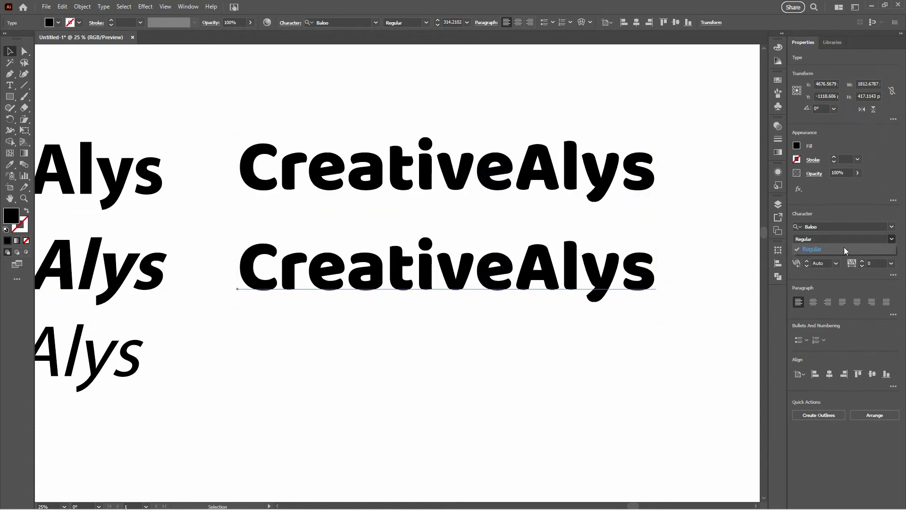
pyautogui.click(892, 239)
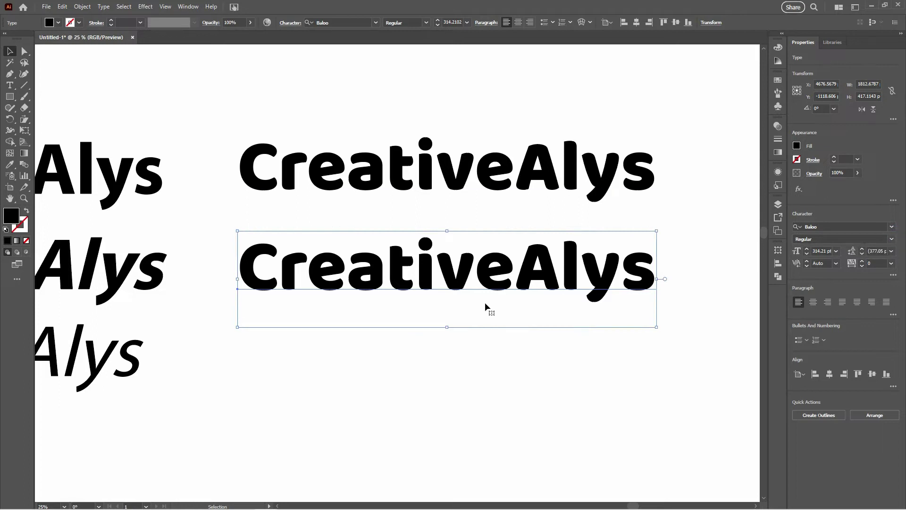
# Step: Shear the lower Baloo copy to the right to give it an italic slant, and deselect it
pyautogui.click(24, 119)
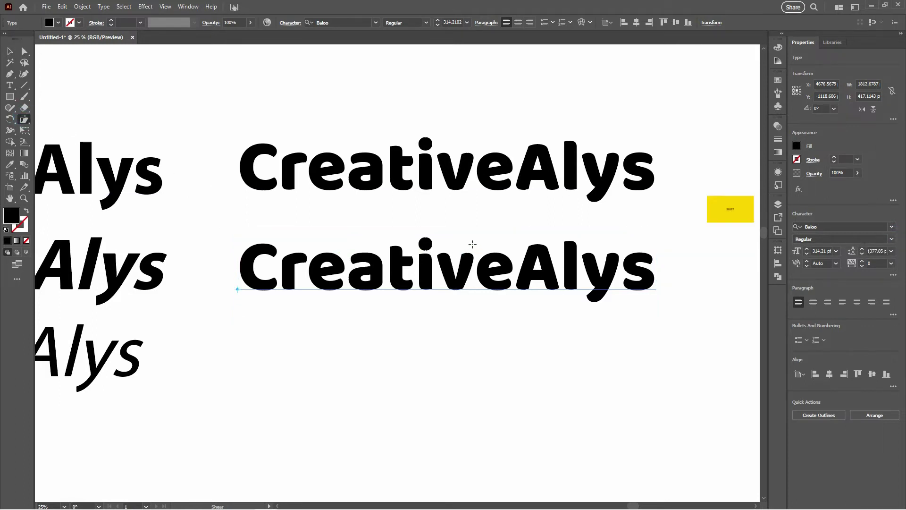
pyautogui.moveTo(472, 245); pyautogui.dragTo(486, 248)
pyautogui.press('v')
pyautogui.click(456, 367)
# Step: Reselect the slanted Baloo text and shear it slightly further to the right
pyautogui.moveTo(451, 371); pyautogui.dragTo(491, 361)
pyautogui.hotkey('ctrl', '-')
pyautogui.hotkey('ctrl', '-')
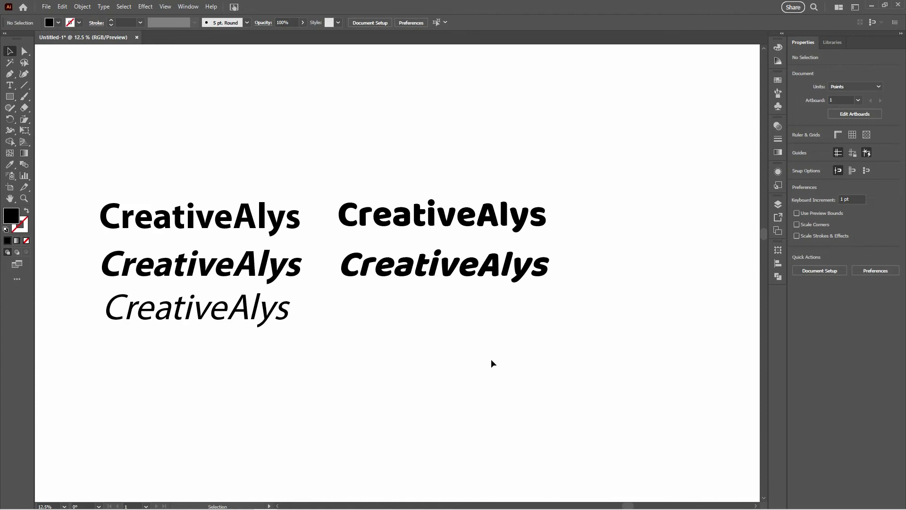
pyautogui.moveTo(389, 325); pyautogui.dragTo(502, 236)
pyautogui.click(501, 195)
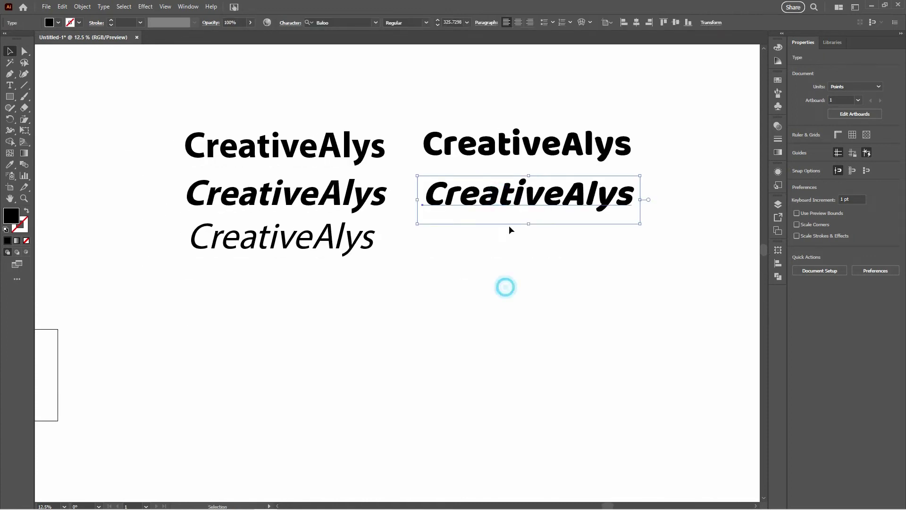
pyautogui.keyDown('ctrl'); pyautogui.click(509, 219); pyautogui.keyUp('ctrl')
pyautogui.keyDown('ctrl'); pyautogui.click(464, 260); pyautogui.keyUp('ctrl')
pyautogui.hscroll(-2, 343, 265)
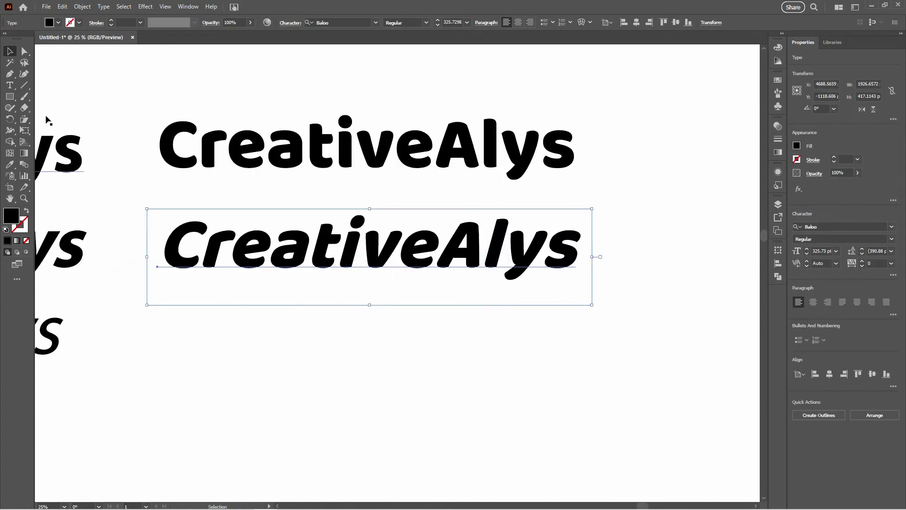
pyautogui.click(24, 120)
pyautogui.moveTo(422, 216); pyautogui.dragTo(431, 214)
pyautogui.press('v')
pyautogui.click(397, 349)
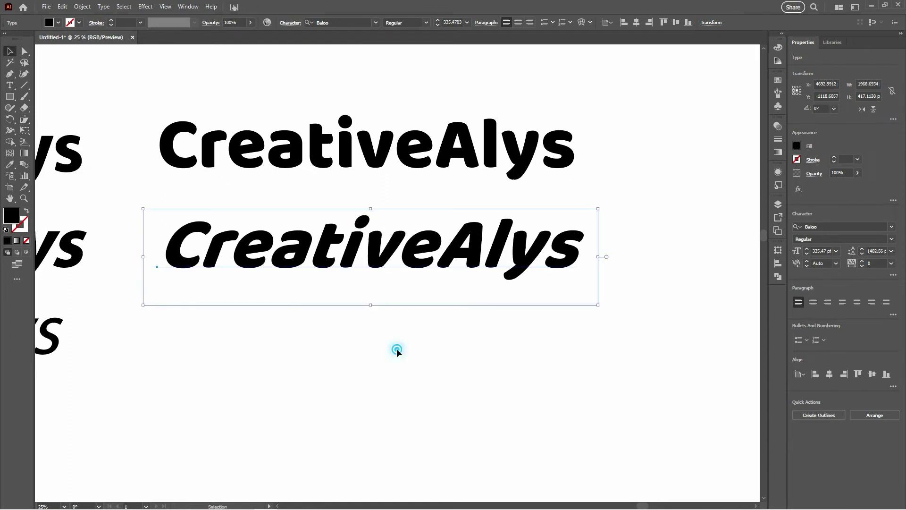
# Step: Duplicate the upright Baloo text below the slanted one and nudge the copy up to tighten the spacing
pyautogui.moveTo(359, 352); pyautogui.dragTo(465, 343)
pyautogui.hotkey('ctrl', '-')
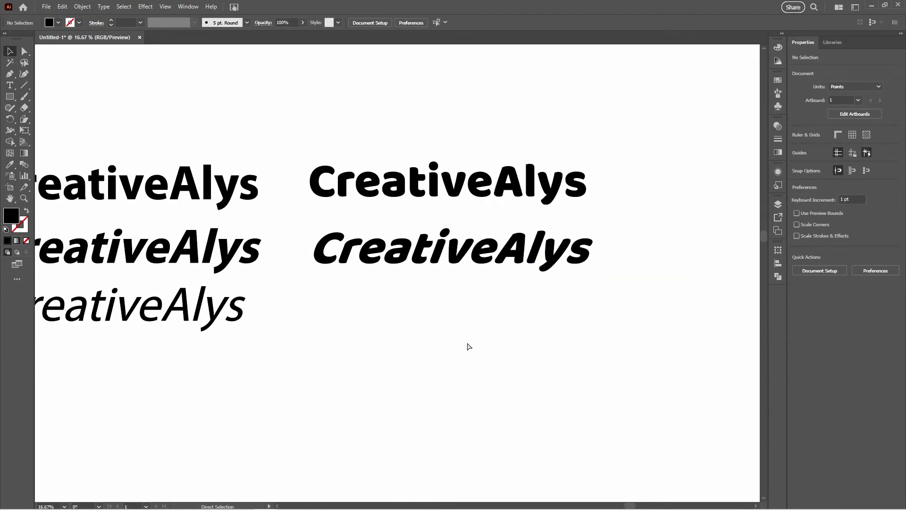
pyautogui.moveTo(401, 332); pyautogui.dragTo(502, 316)
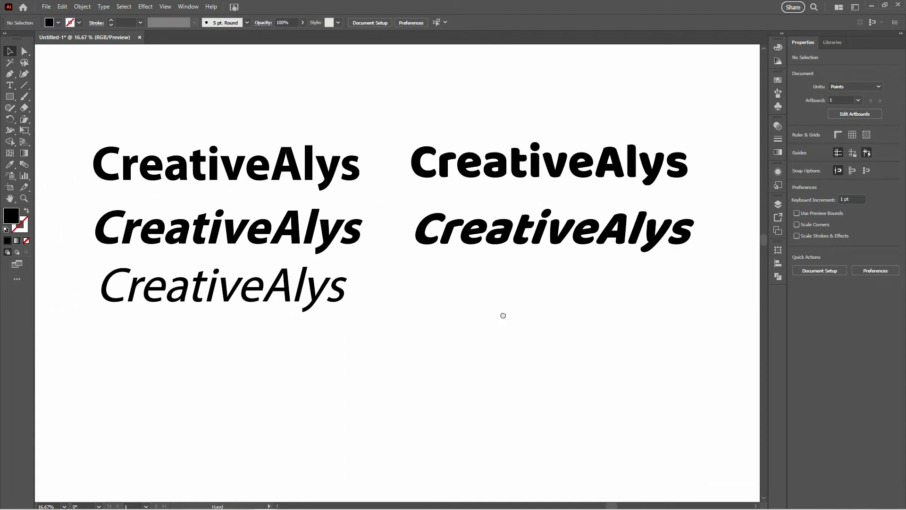
pyautogui.moveTo(537, 167); pyautogui.dragTo(543, 308)
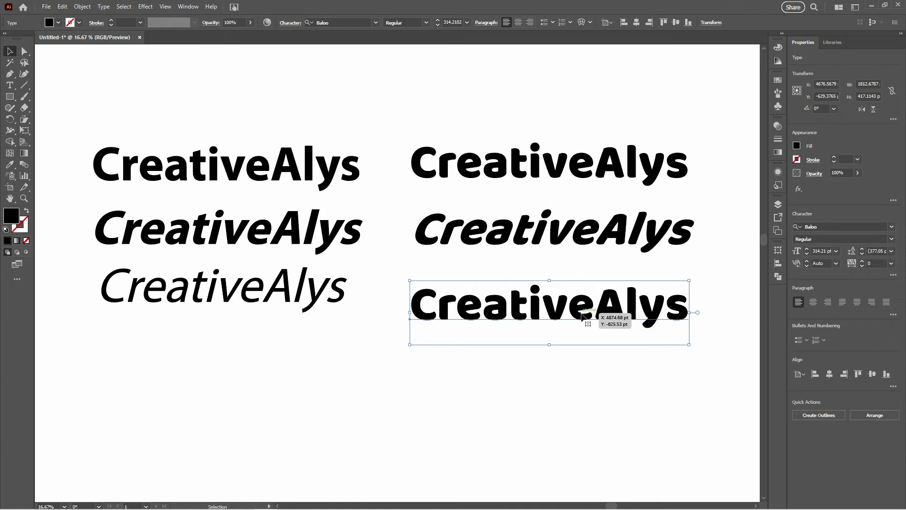
pyautogui.moveTo(582, 315); pyautogui.dragTo(581, 306)
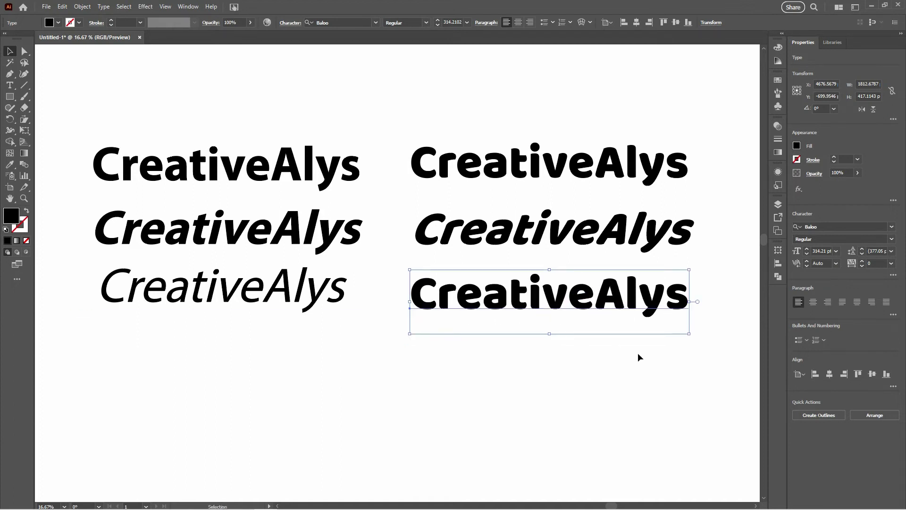
# Step: Change the font of the lowest upright Baloo text to Broadway
pyautogui.click(638, 355)
pyautogui.click(633, 304)
pyautogui.keyDown('ctrl'); pyautogui.click(576, 306); pyautogui.keyUp('ctrl')
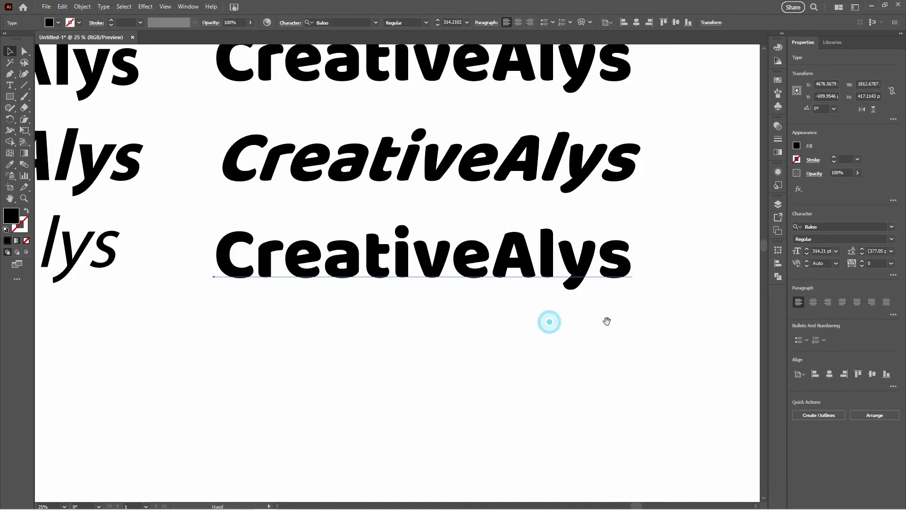
pyautogui.click(884, 228)
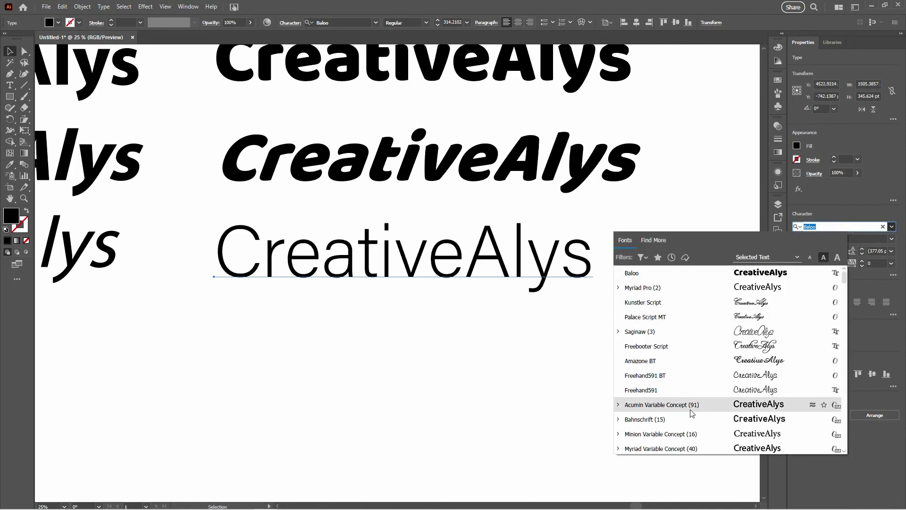
pyautogui.scroll(-10, 684, 411)
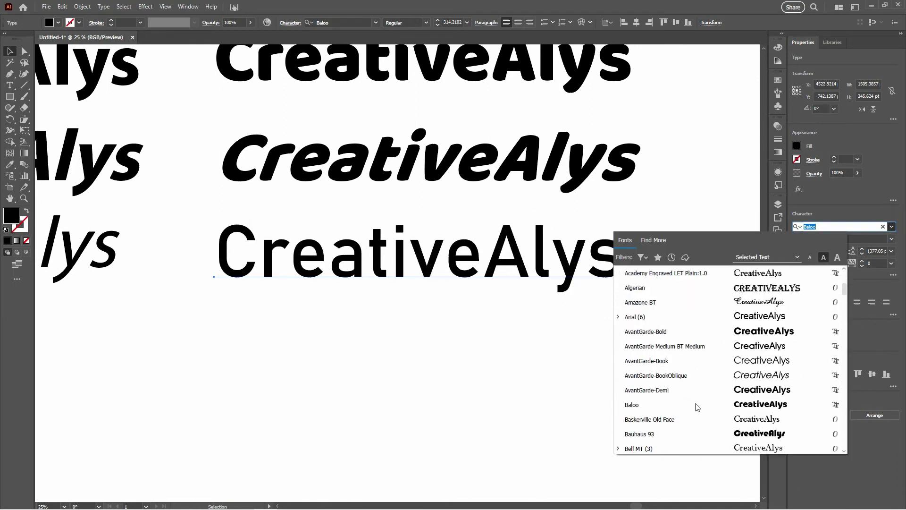
pyautogui.scroll(-5, 681, 409)
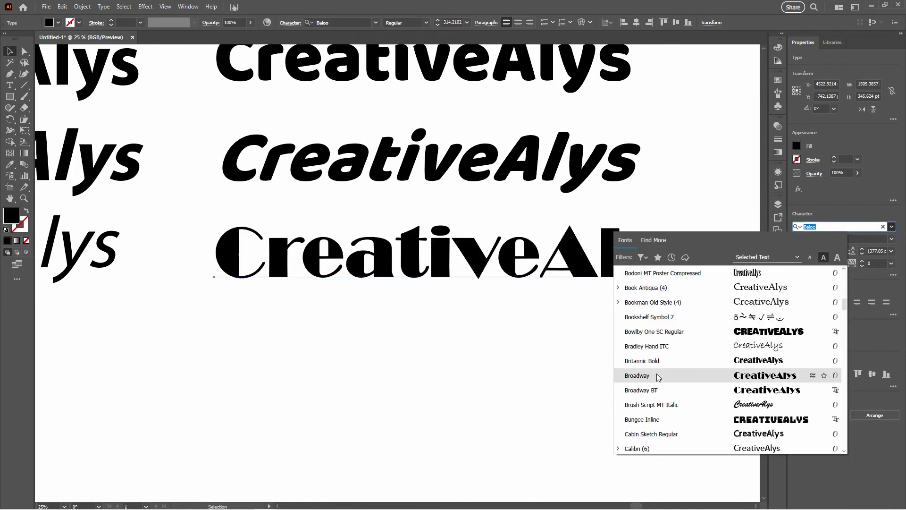
pyautogui.click(658, 379)
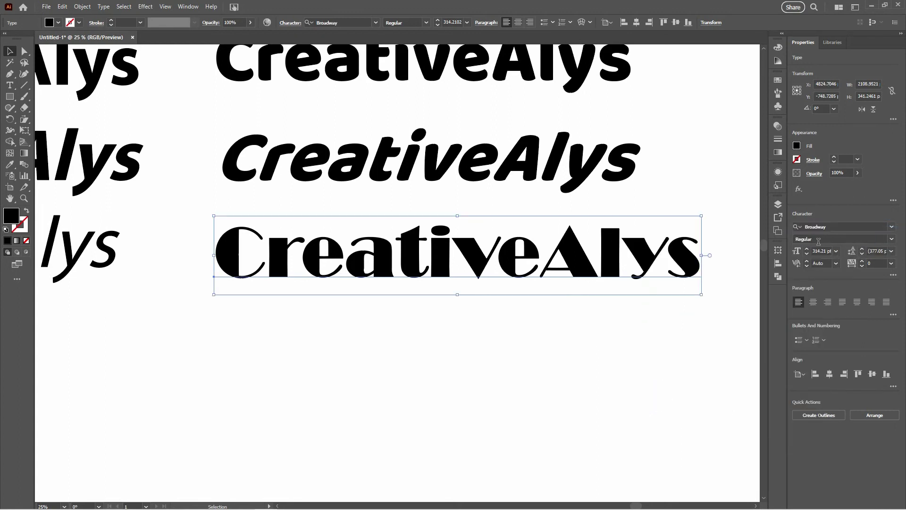
# Step: Move the Broadway text about 114 pt to the left and duplicate it directly below itself
pyautogui.moveTo(523, 287); pyautogui.dragTo(496, 287)
pyautogui.click(499, 360)
pyautogui.scroll(-3, 493, 330)
pyautogui.moveTo(481, 186); pyautogui.dragTo(471, 268)
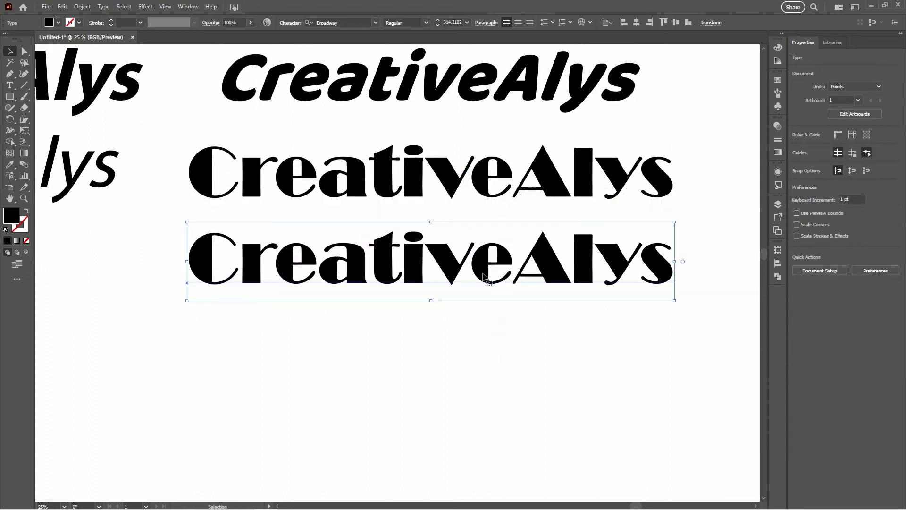
# Step: Shear the lower Broadway copy to the right to give it an italic slant, and deselect it
pyautogui.click(26, 120)
pyautogui.moveTo(467, 236); pyautogui.dragTo(489, 241)
pyautogui.press('v')
pyautogui.click(476, 363)
pyautogui.moveTo(462, 352); pyautogui.dragTo(472, 393)
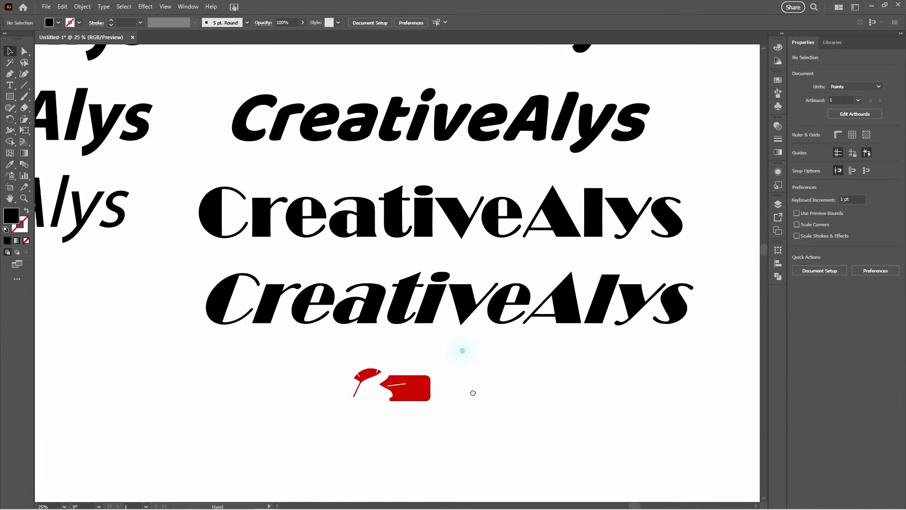
pyautogui.hotkey('ctrl', '-')
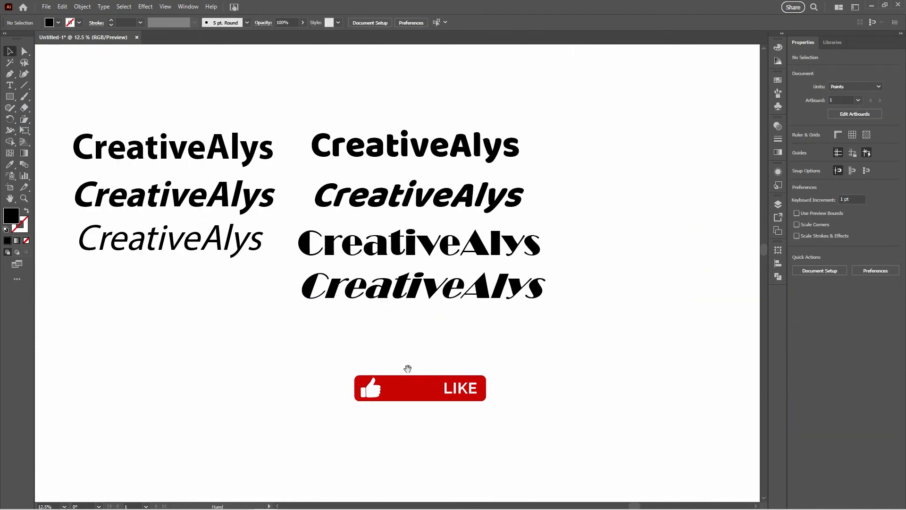
pyautogui.moveTo(354, 347); pyautogui.dragTo(450, 355)
pyautogui.moveTo(692, 343); pyautogui.dragTo(150, 115)
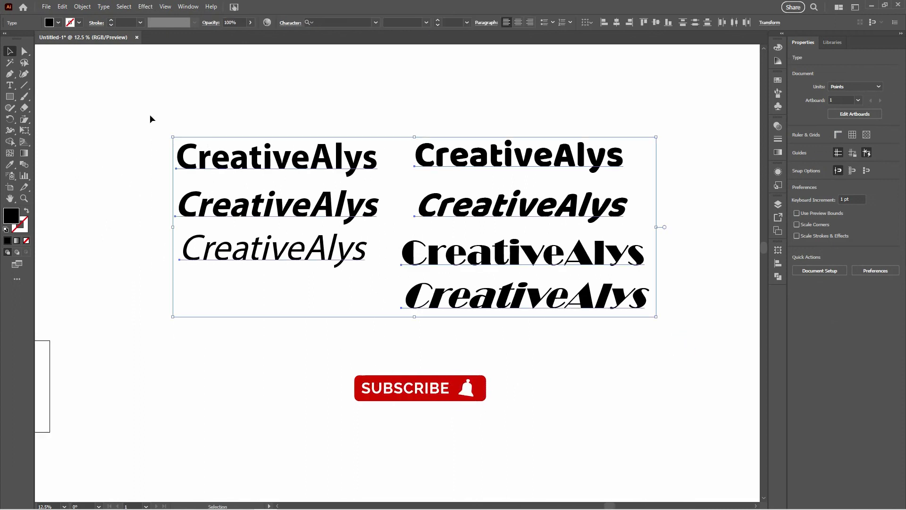
pyautogui.scroll(1, 359, 236)
pyautogui.moveTo(459, 290); pyautogui.dragTo(395, 272)
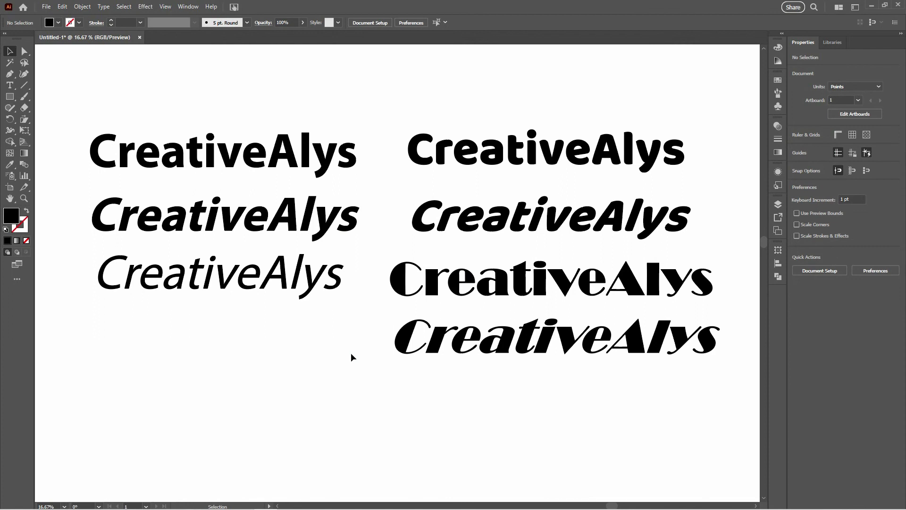
pyautogui.moveTo(346, 354); pyautogui.dragTo(340, 353)
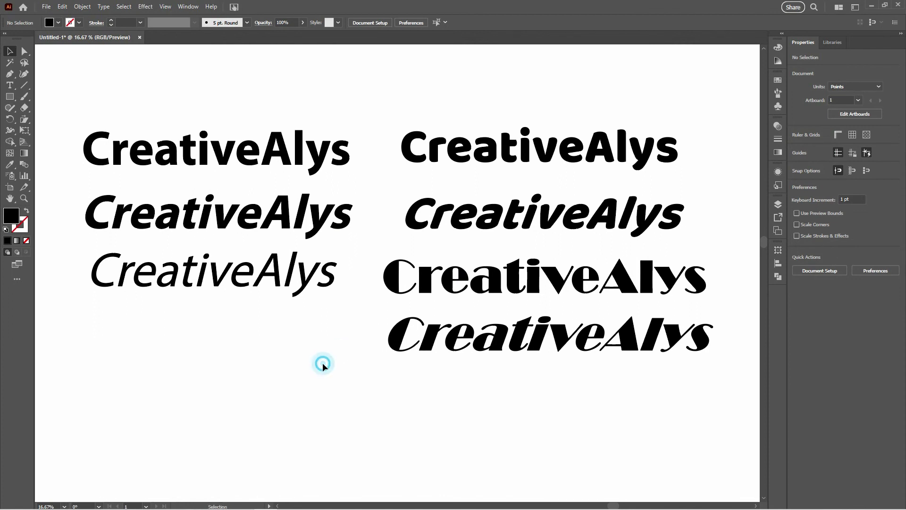